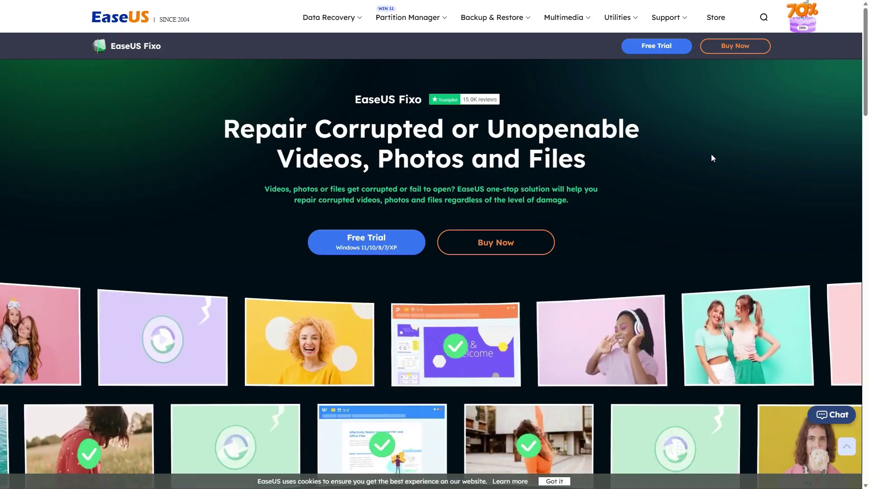
# Download the EaseUS Fixo free trial and install the app
pyautogui.click(368, 245)
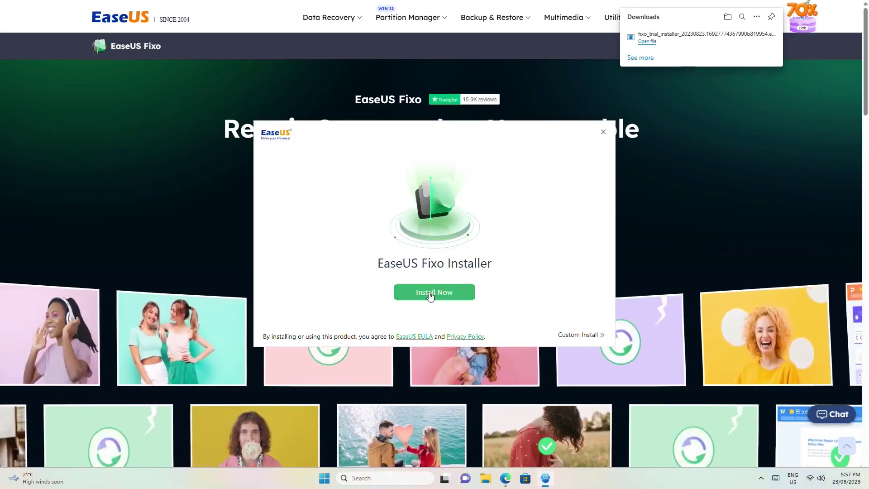
pyautogui.click(430, 293)
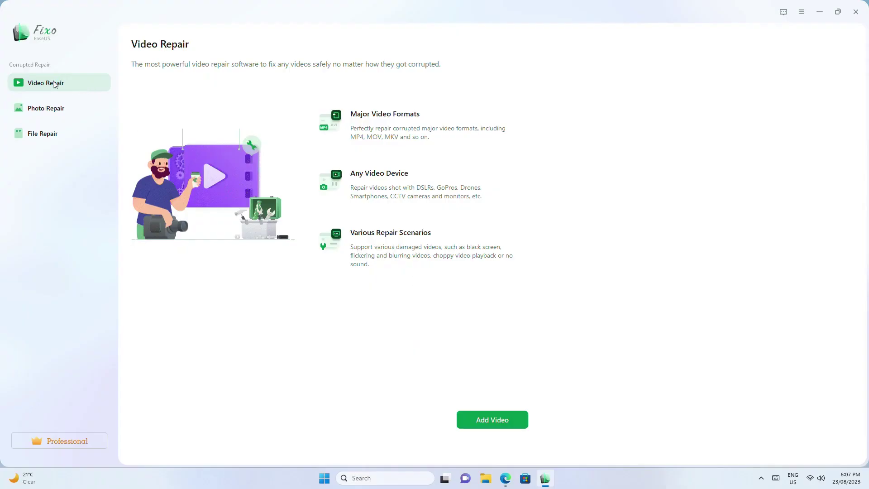
# Add MAH02880, MVI_4367 and MVI_9555 from Desktop > Broken Video to the repair list
pyautogui.click(495, 419)
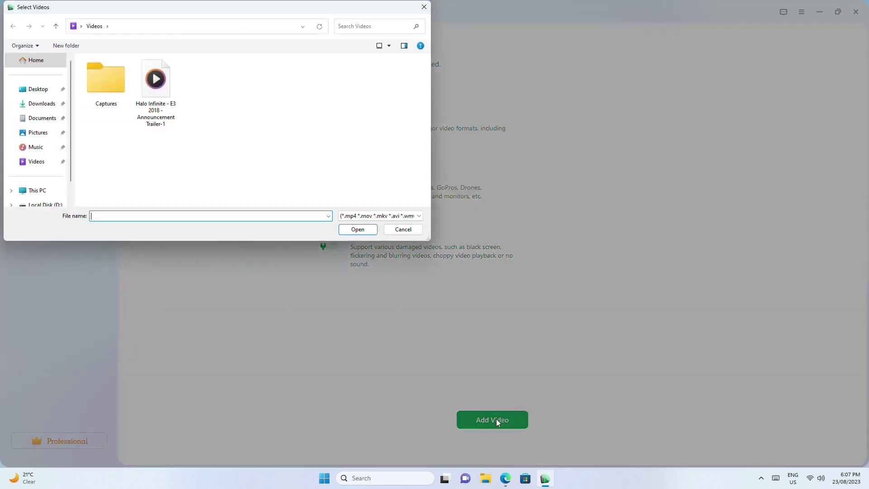
pyautogui.moveTo(252, 15); pyautogui.dragTo(475, 111)
pyautogui.click(261, 187)
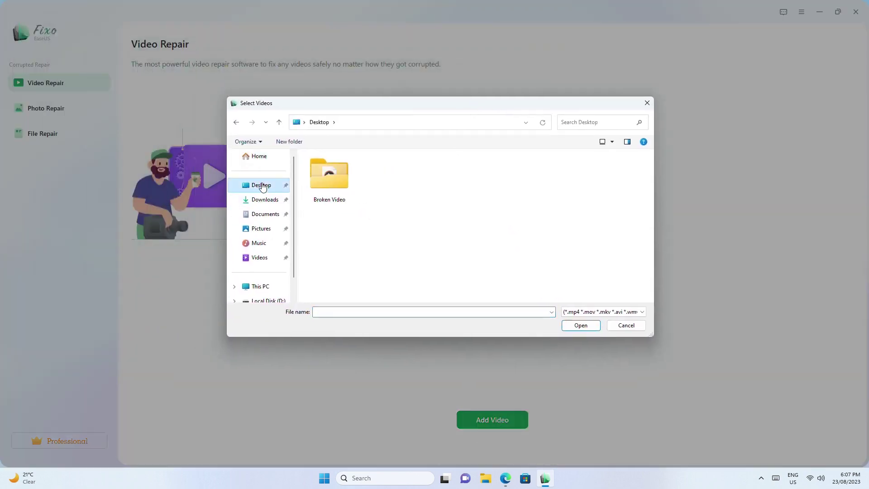
pyautogui.doubleClick(330, 181)
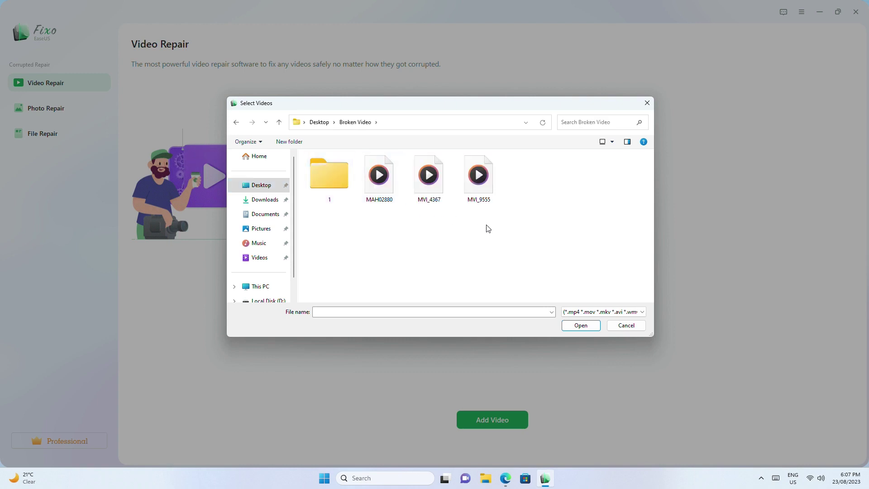
pyautogui.moveTo(493, 227); pyautogui.dragTo(378, 188)
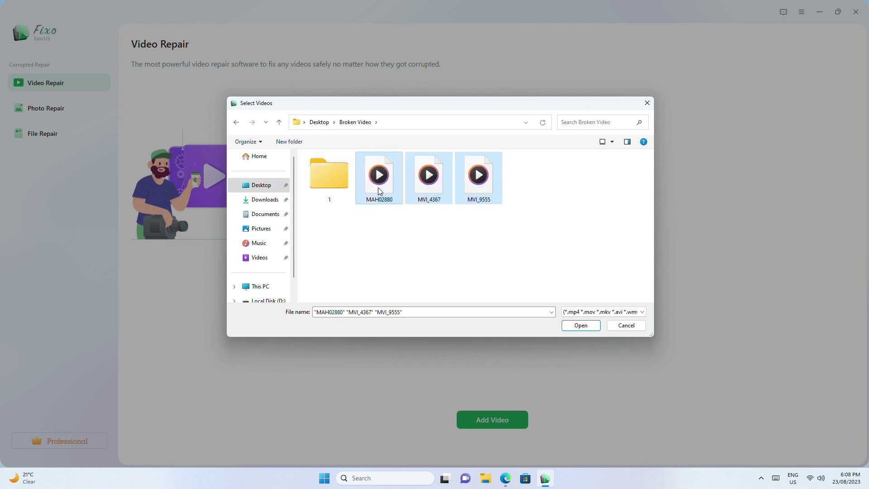
pyautogui.click(578, 324)
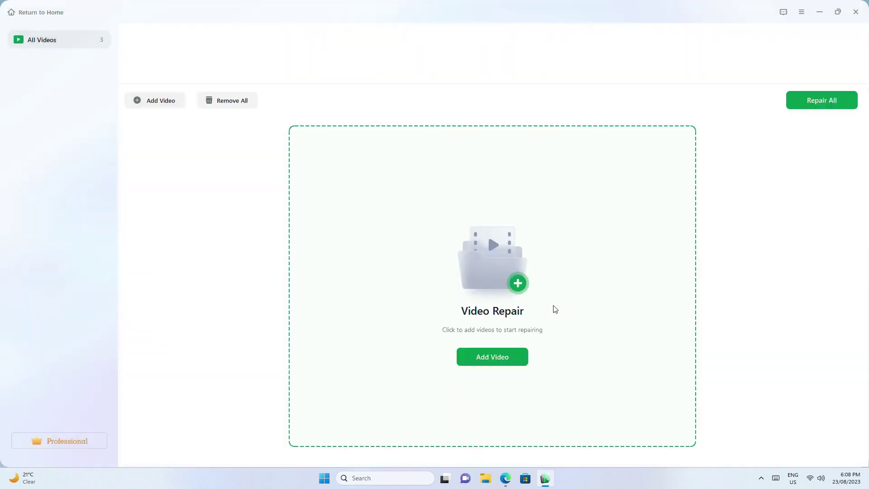
# Quick-repair every video in the list with Repair All
pyautogui.moveTo(431, 74)
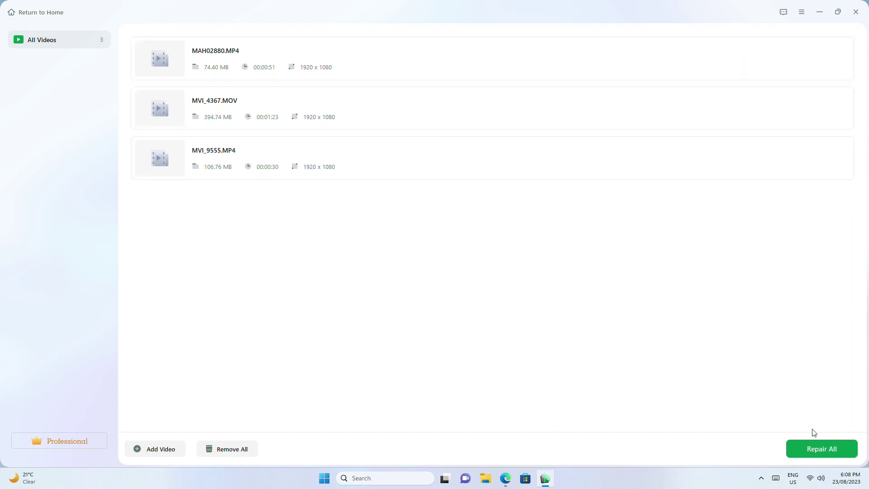
pyautogui.click(811, 447)
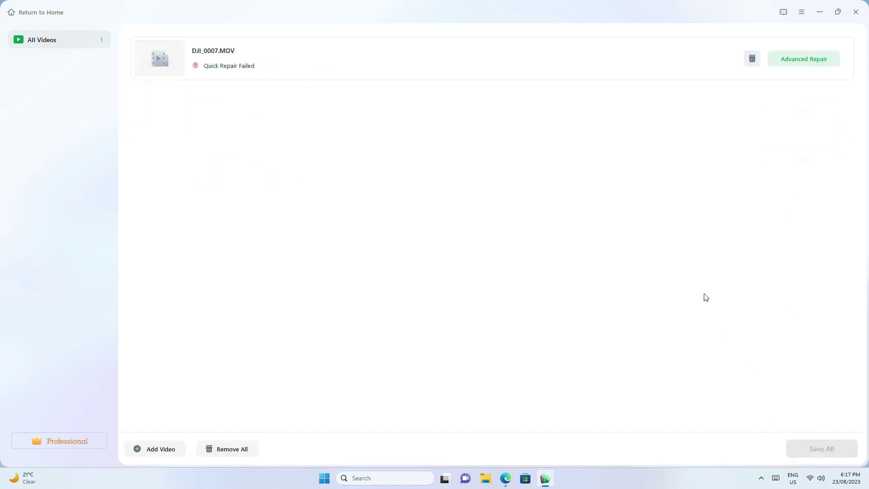
# Use DJI_0008sample from Broken Video > 1 > sample as the sample for DJI_0007.MOV's advanced repair
pyautogui.click(793, 64)
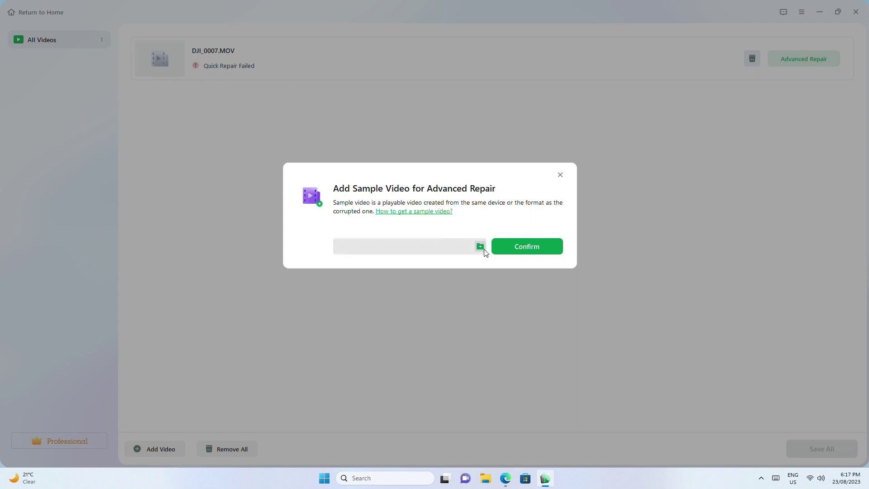
pyautogui.click(480, 246)
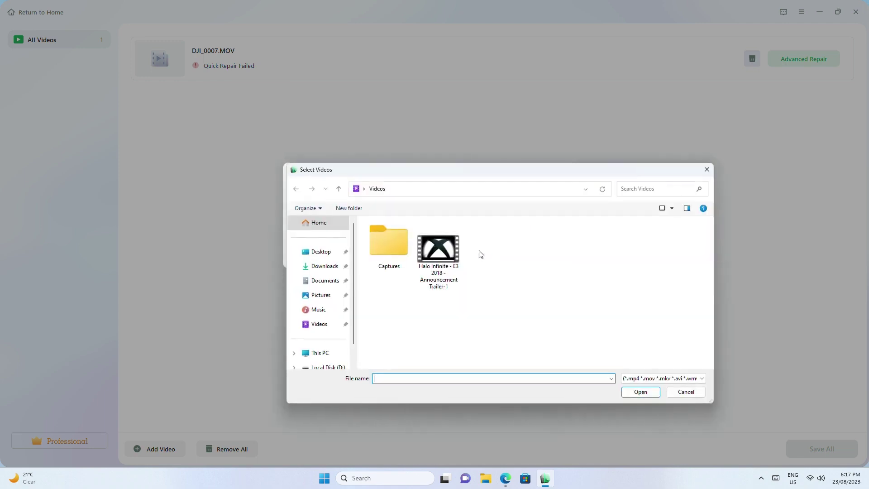
pyautogui.click(334, 252)
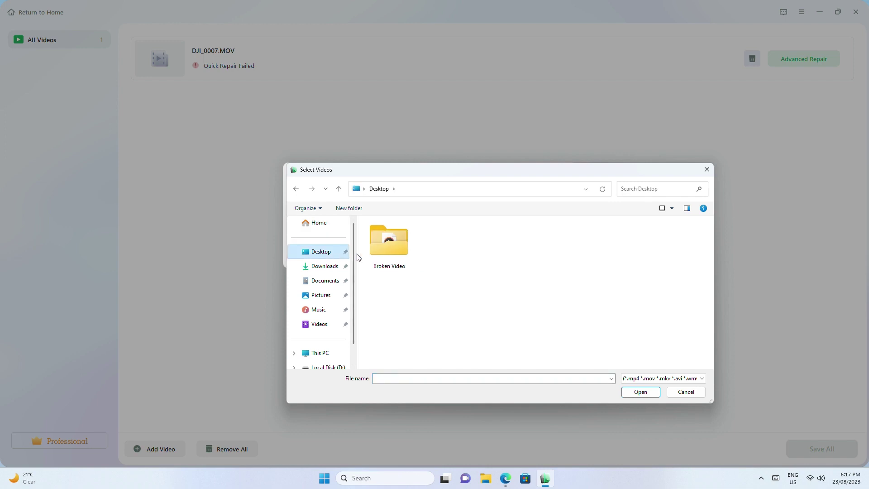
pyautogui.doubleClick(388, 247)
pyautogui.doubleClick(390, 247)
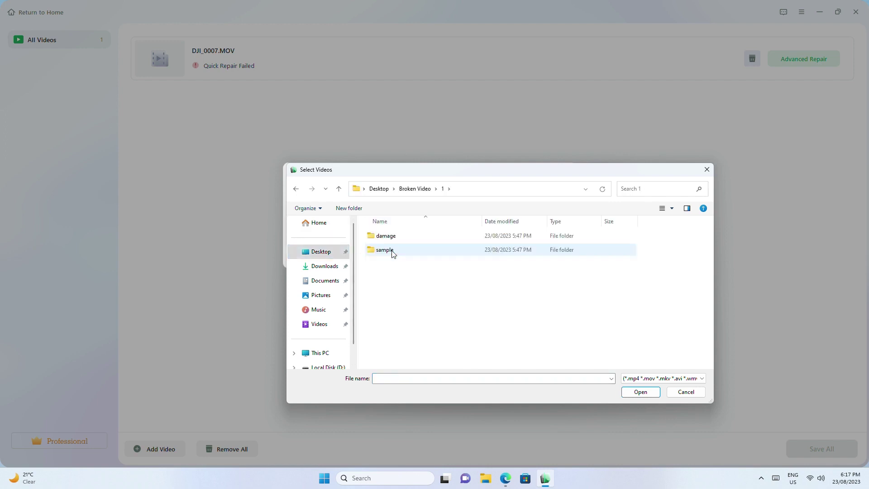
pyautogui.doubleClick(392, 252)
pyautogui.doubleClick(392, 247)
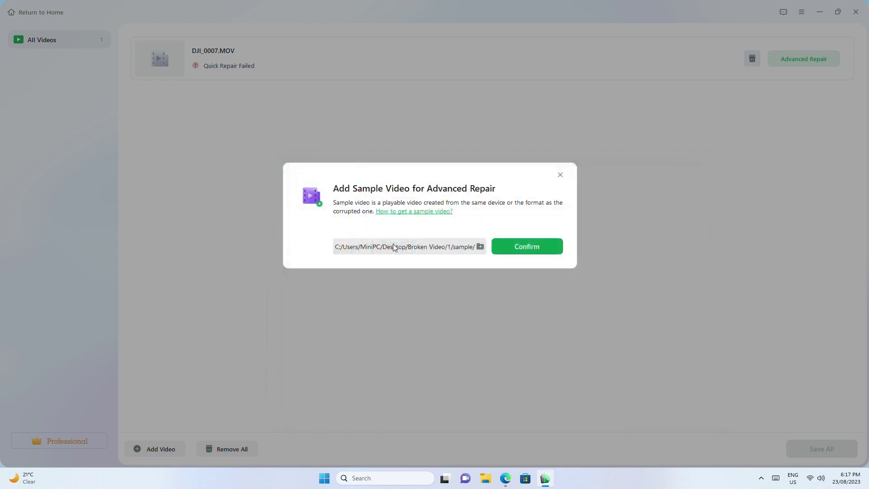
pyautogui.click(520, 245)
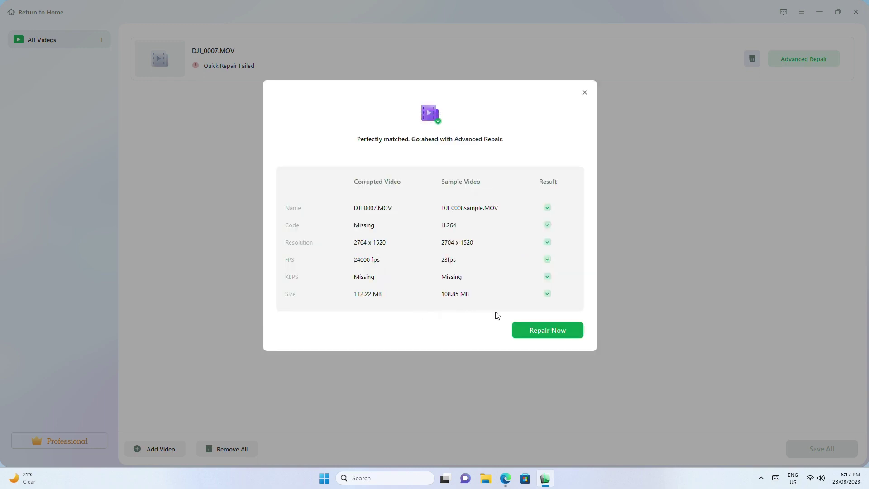
# Launch advanced repair of DJI_0007.MOV with the matched DJI_0008sample
pyautogui.click(540, 330)
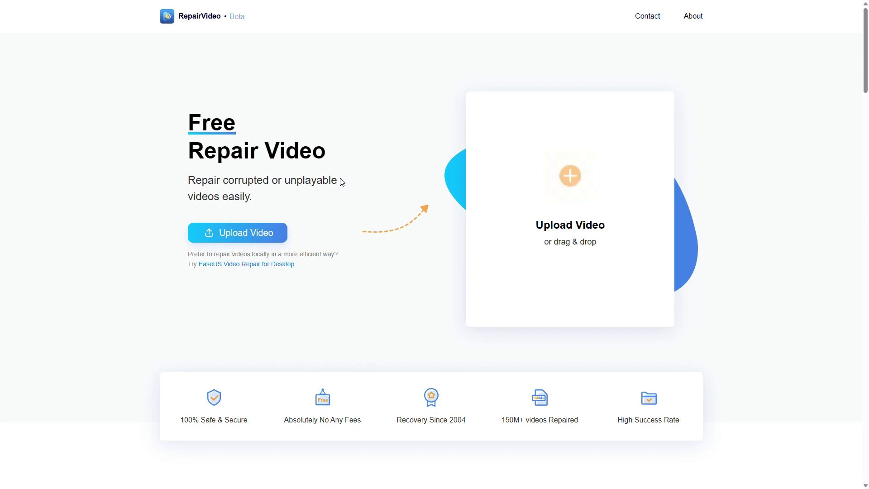
# Upload MAH02880 from Desktop > Broken Video to RepairVideo, enter a notification e-mail, and start repairing
pyautogui.click(265, 230)
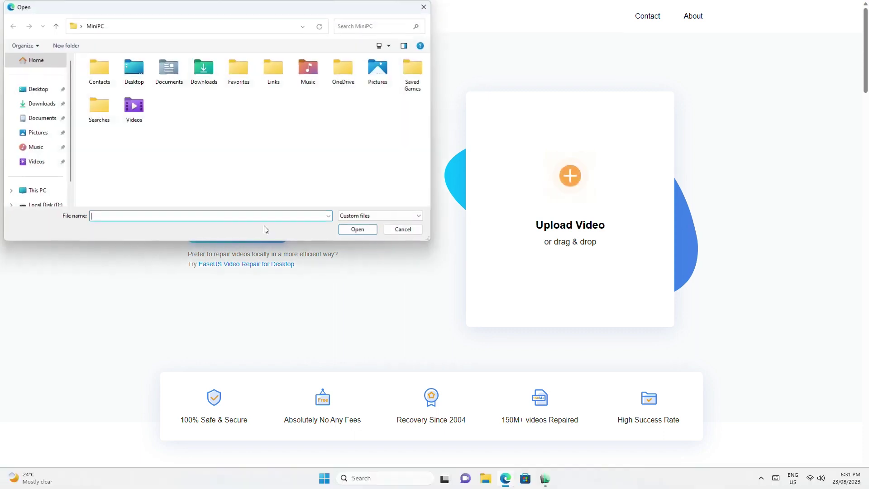
pyautogui.click(39, 90)
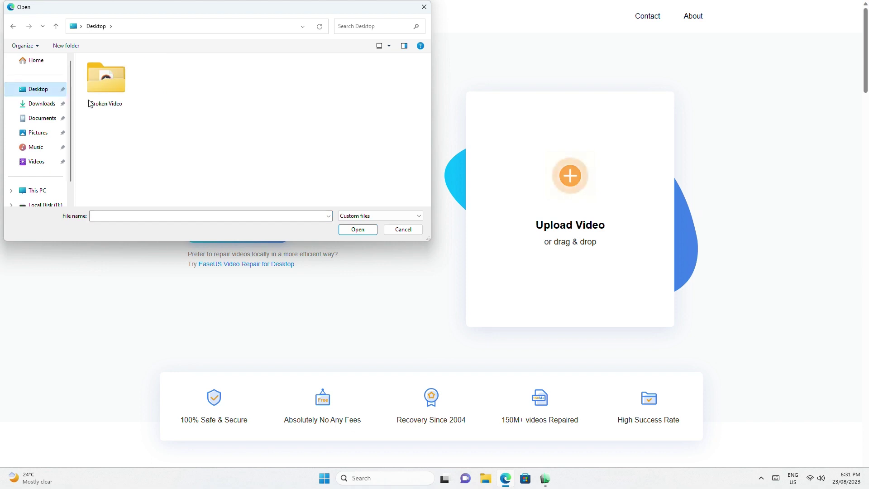
pyautogui.doubleClick(106, 79)
pyautogui.doubleClick(157, 84)
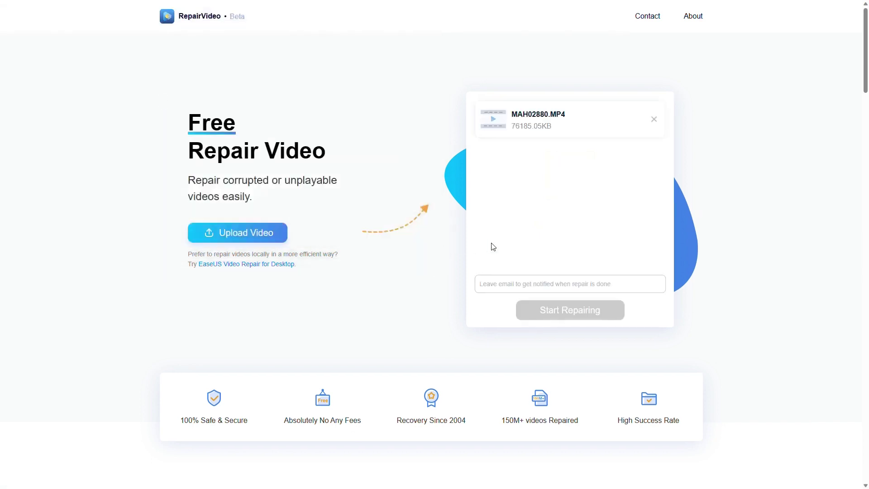
pyautogui.click(560, 280)
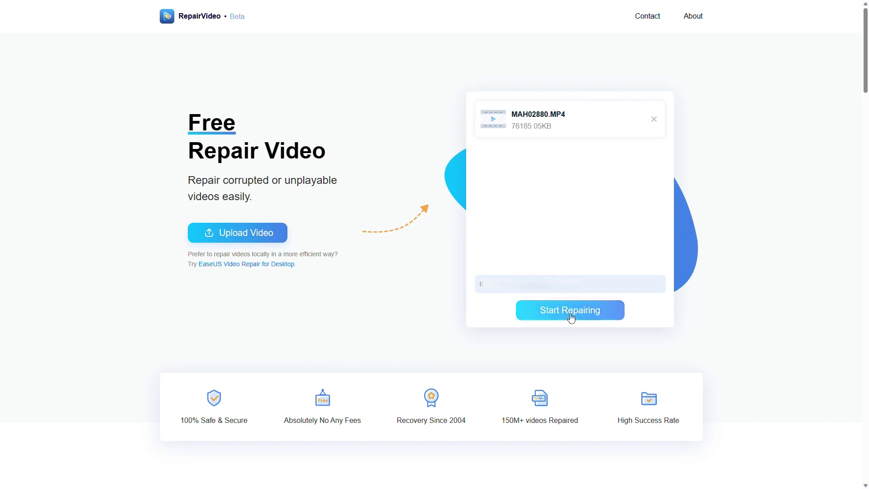
pyautogui.click(571, 316)
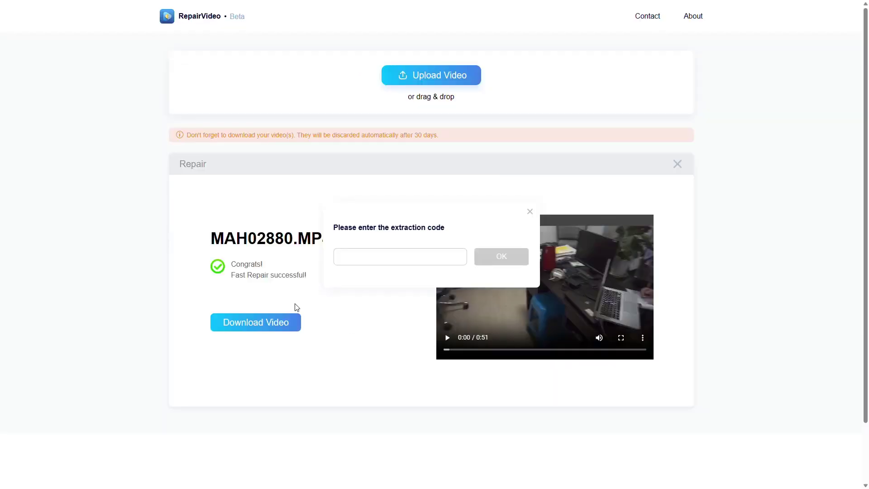
# Enter the emailed extraction code to download the repaired MAH02880 video
pyautogui.click(378, 255)
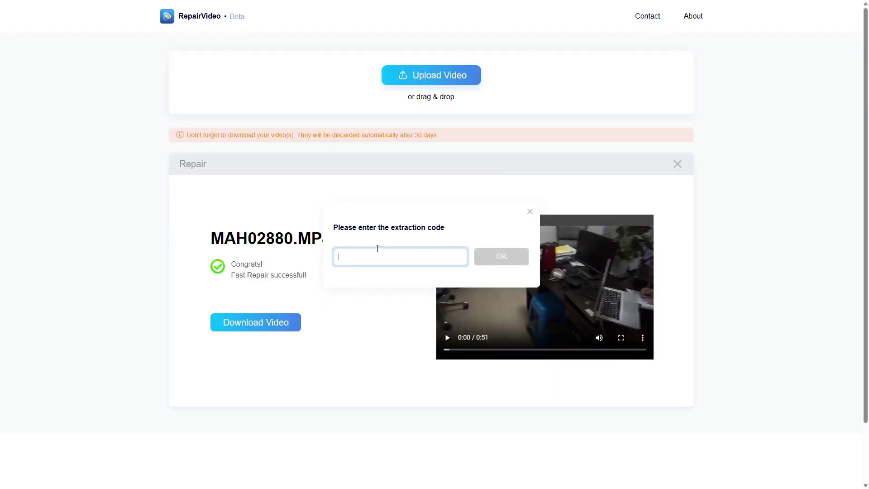
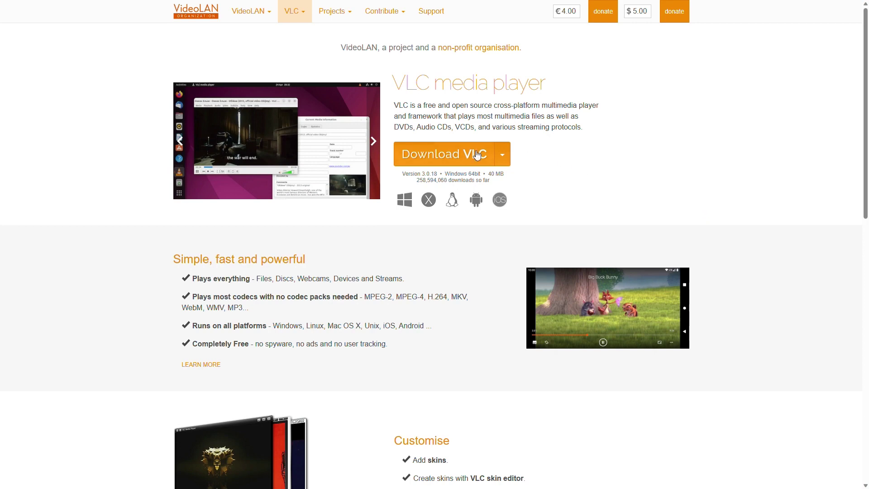
# Start the VLC 3.0.18 for Windows 64-bit download from videolan.org
pyautogui.click(464, 160)
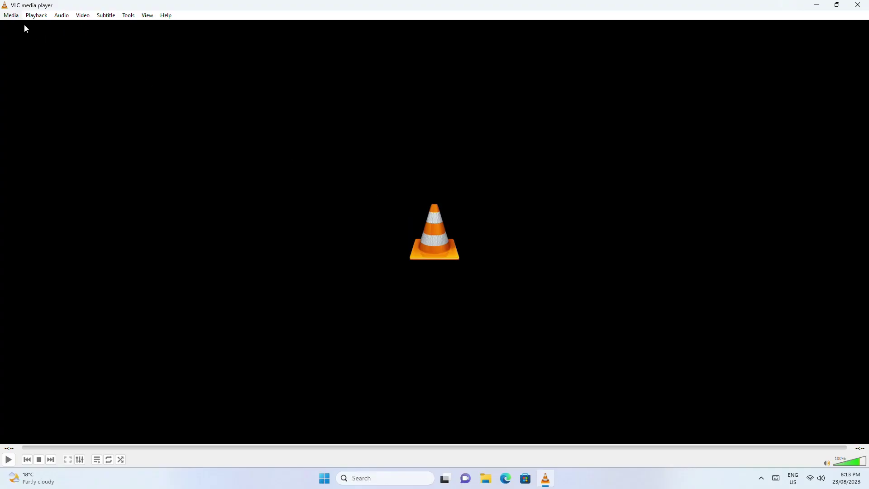
# Add MAH02880.MP4 from the Broken Video folder in VLC's Convert / Save dialog
pyautogui.click(17, 18)
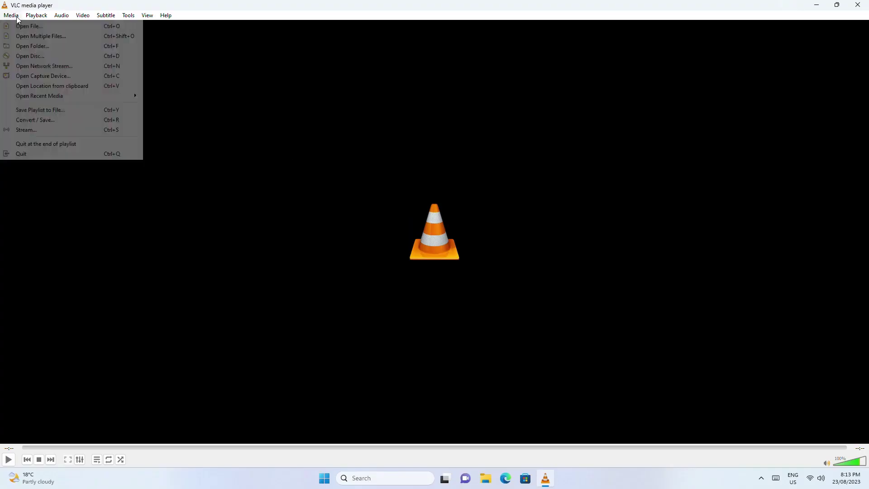
pyautogui.click(45, 120)
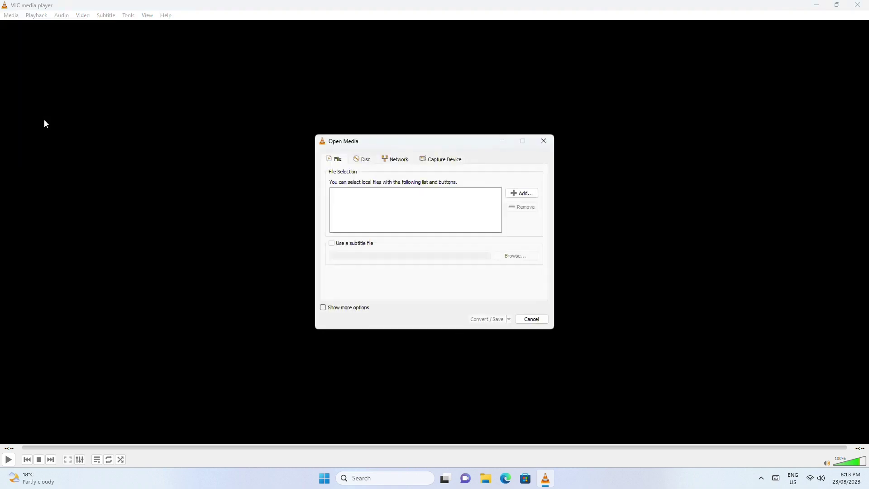
pyautogui.click(513, 196)
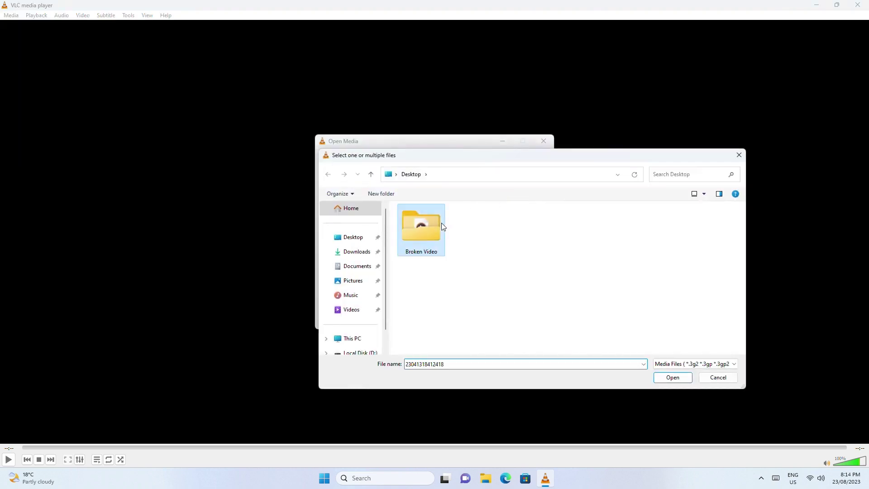
pyautogui.doubleClick(441, 224)
pyautogui.doubleClick(461, 232)
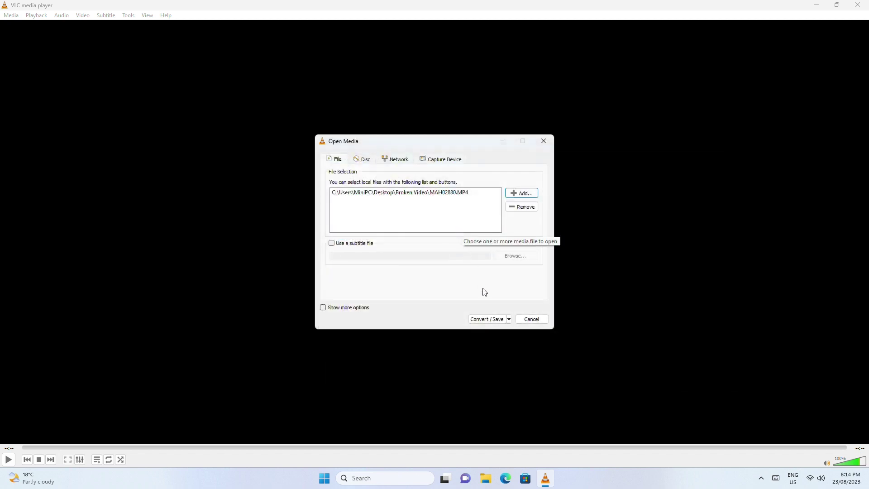
# Set the output to MAH02880.MP4 on the Desktop and start the conversion
pyautogui.click(501, 319)
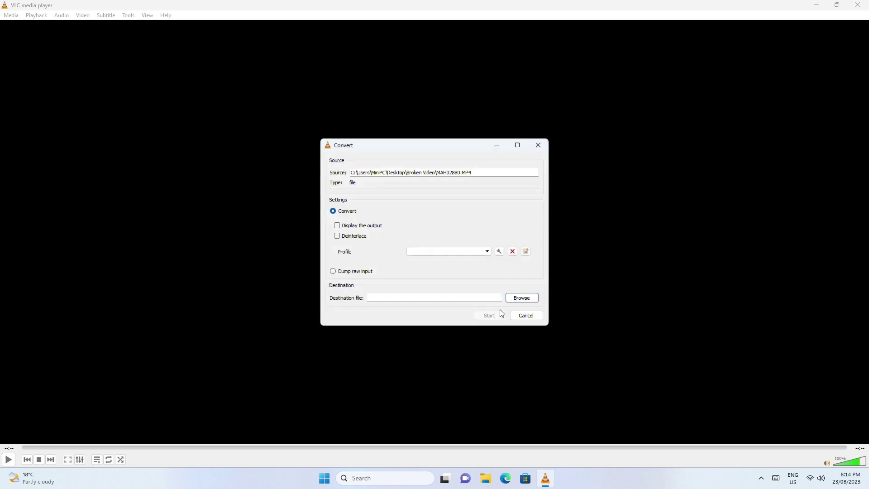
pyautogui.click(514, 298)
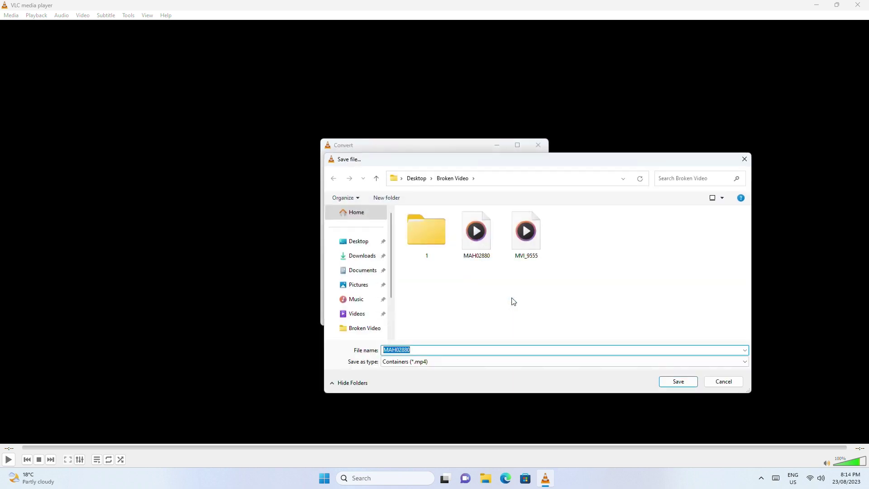
pyautogui.click(368, 245)
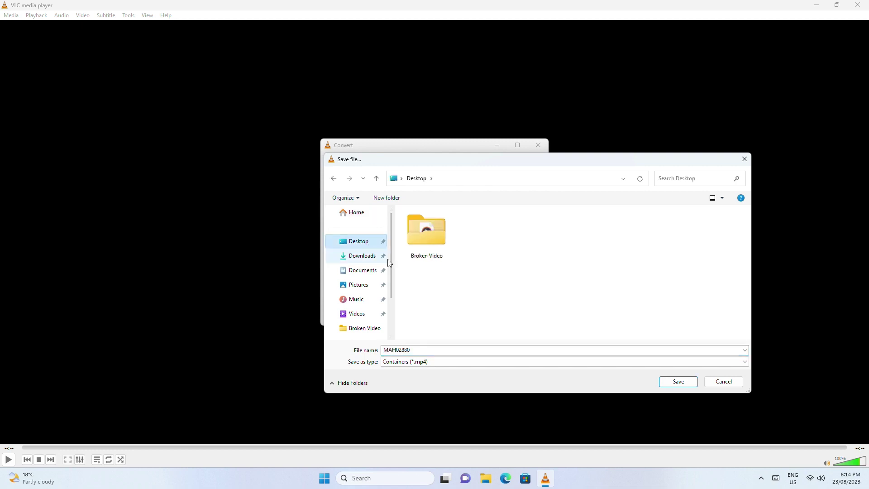
pyautogui.click(669, 383)
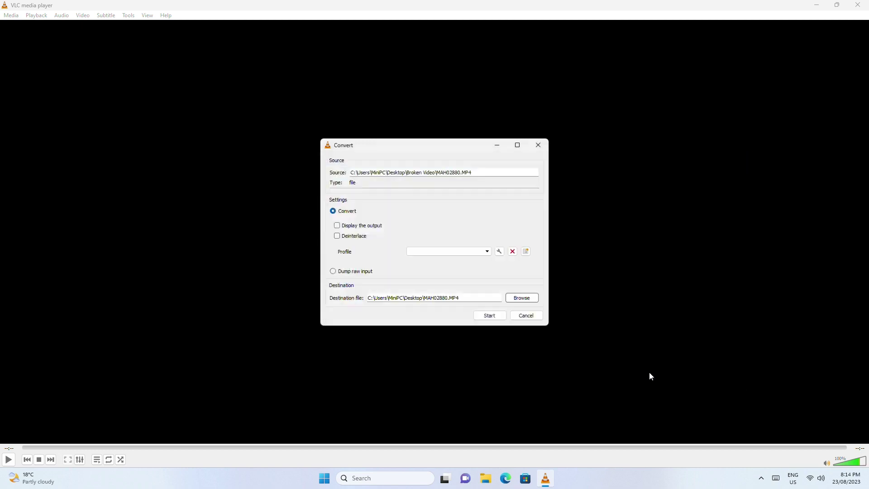
pyautogui.click(495, 318)
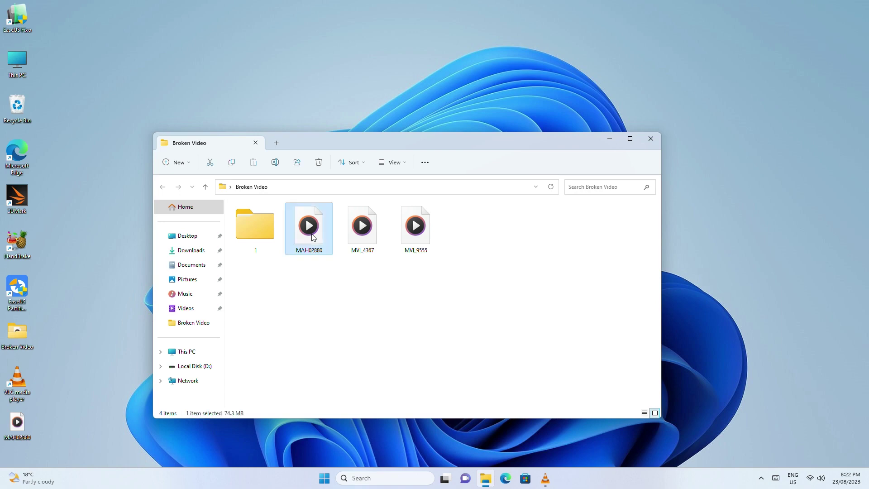
# Duplicate MAH02880 in the Broken Video folder
pyautogui.click(342, 244)
pyautogui.rightClick(431, 309)
pyautogui.click(442, 316)
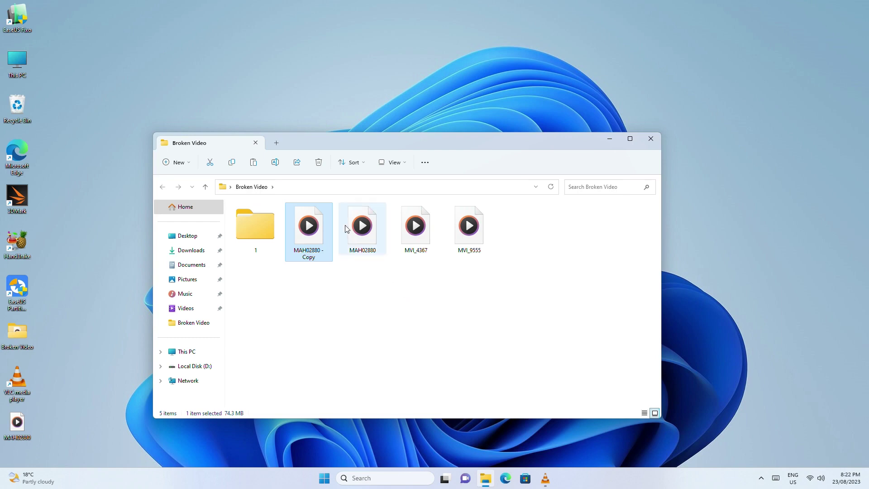
# Turn off Hide extensions for known file types in Folder Options
pyautogui.click(425, 163)
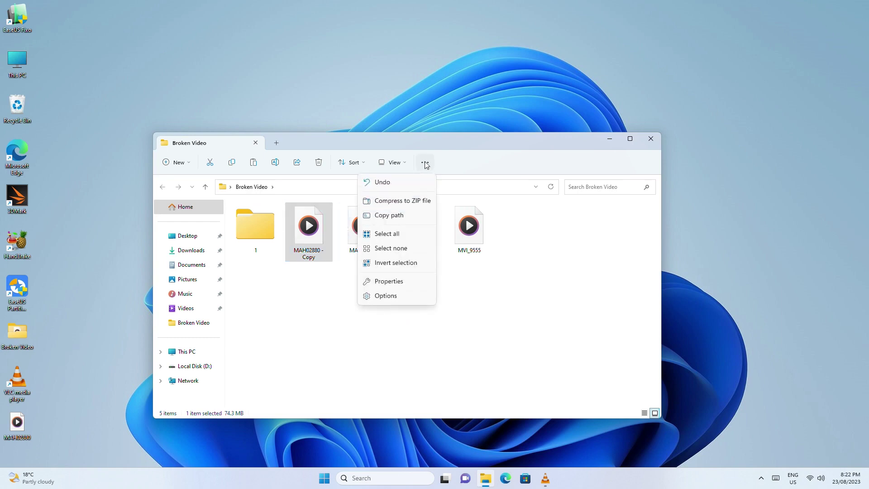
pyautogui.click(400, 297)
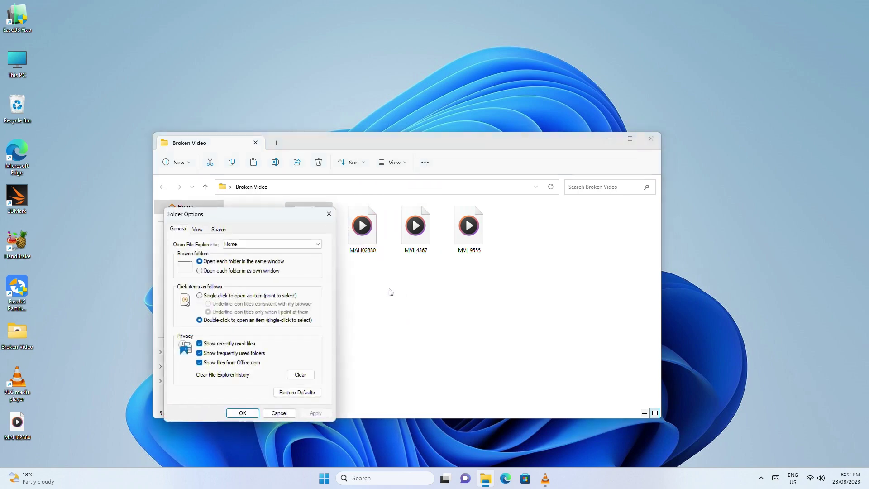
pyautogui.click(198, 231)
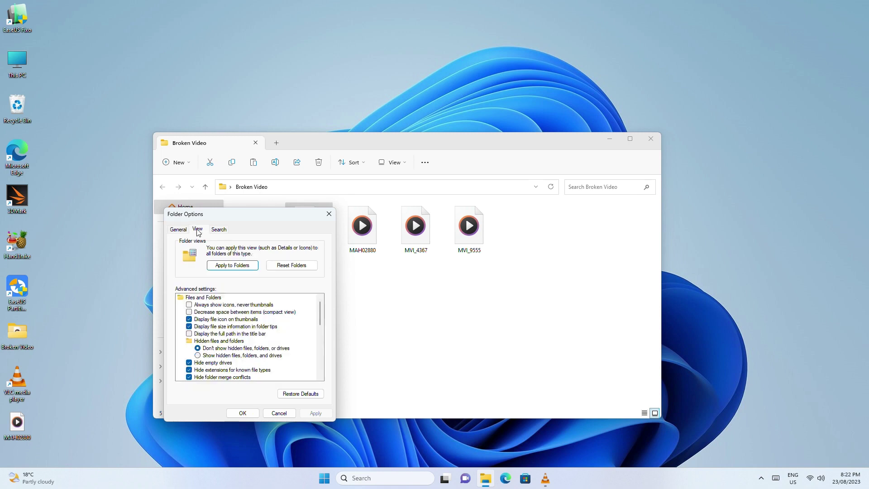
pyautogui.scroll(-1, 264, 348)
pyautogui.click(269, 351)
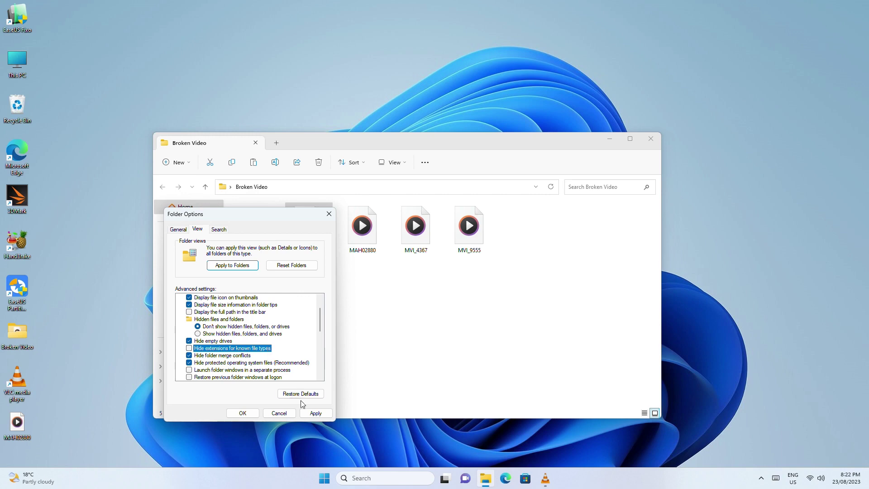
pyautogui.click(315, 413)
pyautogui.click(243, 413)
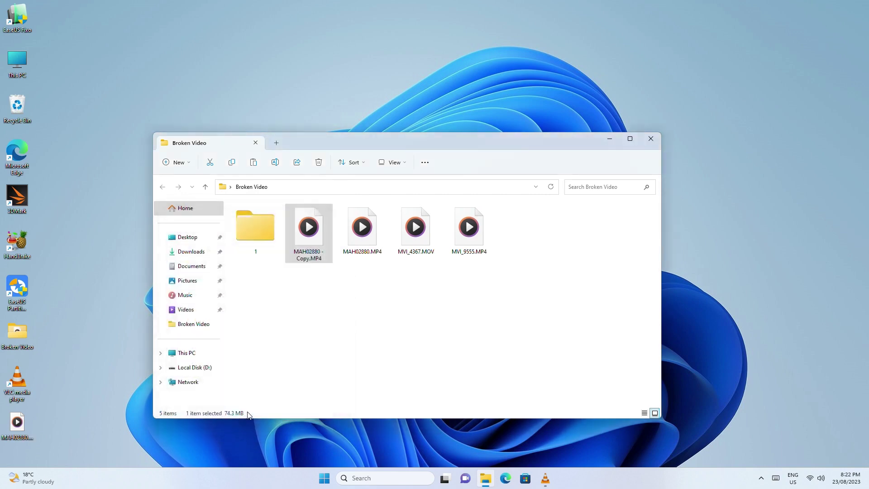
# Rename the copy's extension from MP4 to AVI, making it MAH02880 - Copy.AVI
pyautogui.click(321, 260)
pyautogui.click(321, 259)
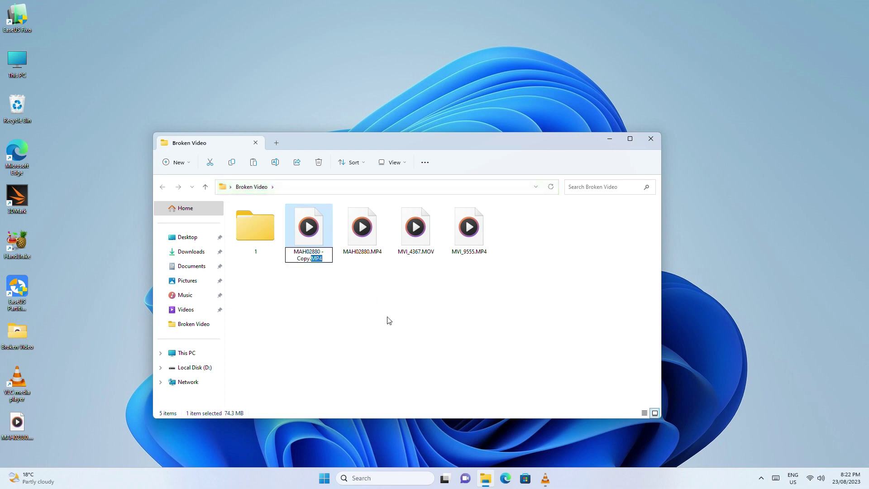
pyautogui.write('AVI')
pyautogui.press('Return')
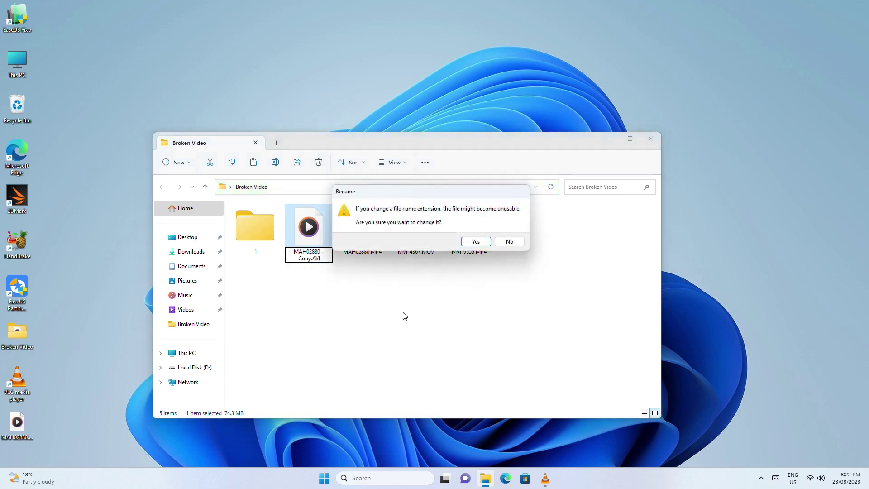
pyautogui.click(484, 242)
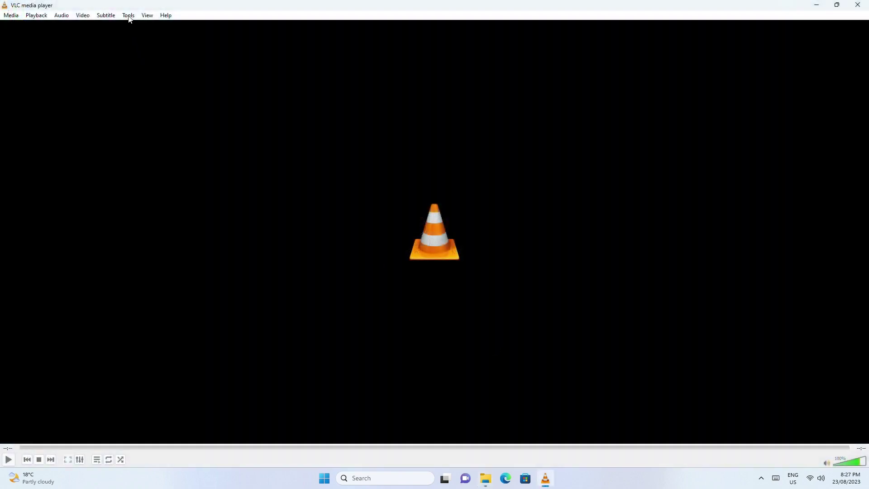
# In VLC's Input & Codecs preferences, expand the choices for damaged or incomplete AVI files
pyautogui.click(128, 15)
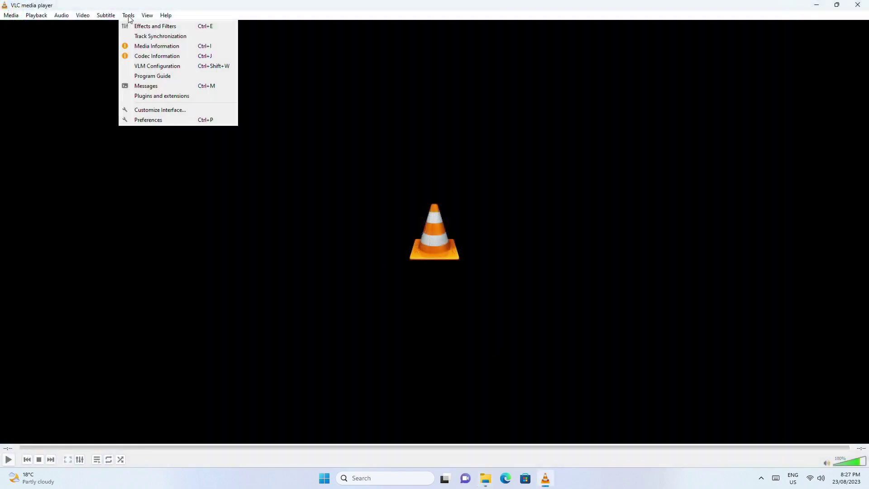
pyautogui.click(149, 121)
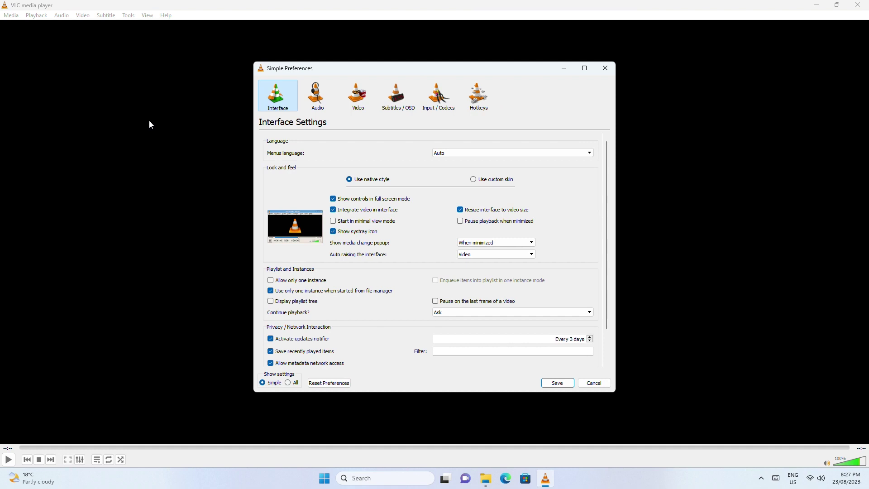
pyautogui.click(435, 109)
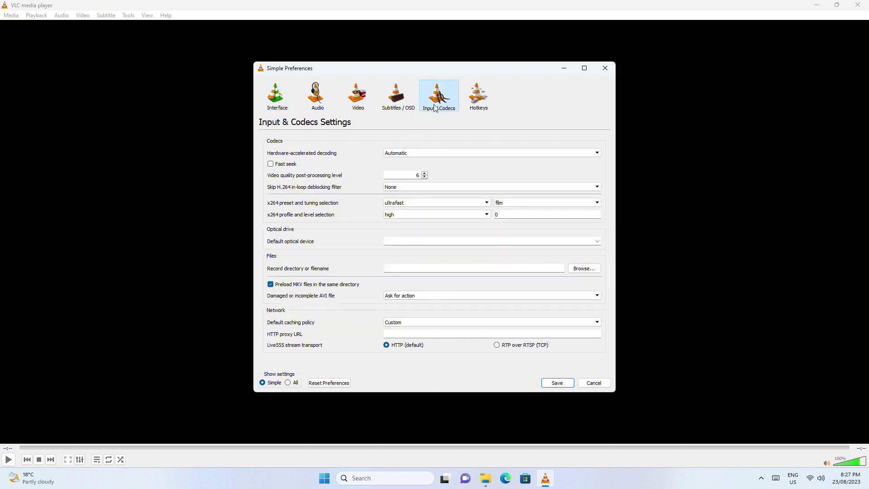
pyautogui.click(413, 296)
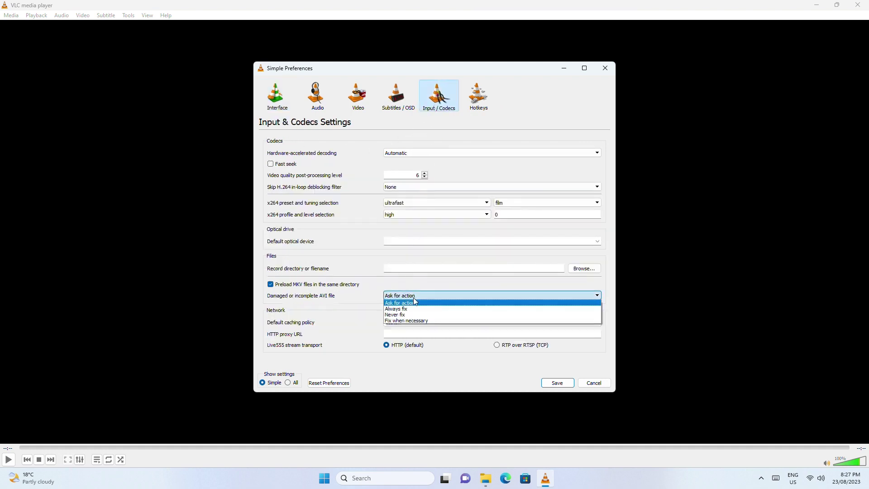